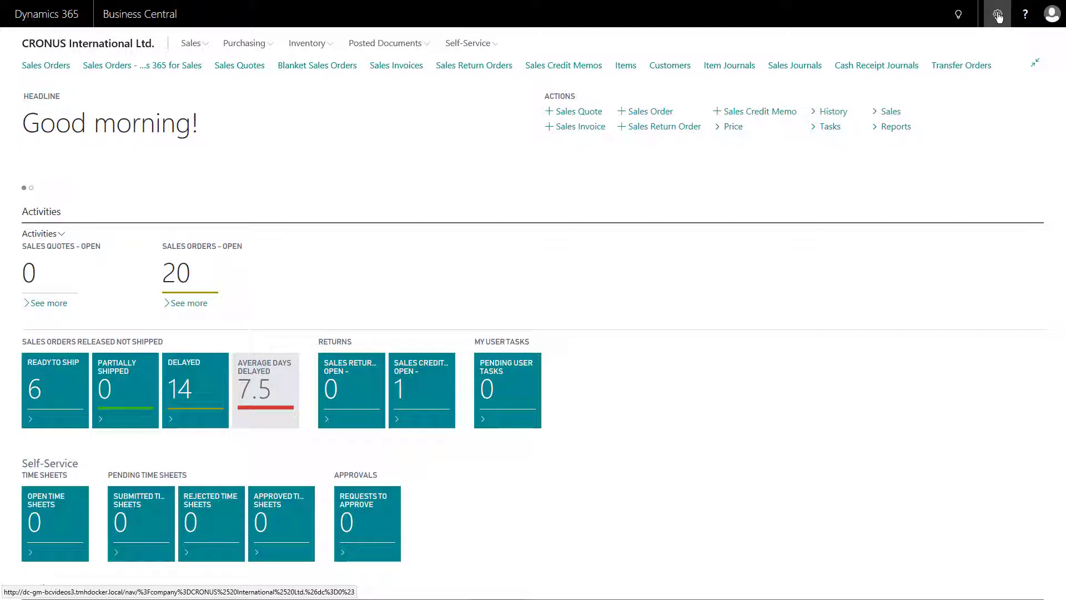
# - Open My Settings from the gear menu, then maximize the dialog and restore it to normal size
pyautogui.click(998, 16)
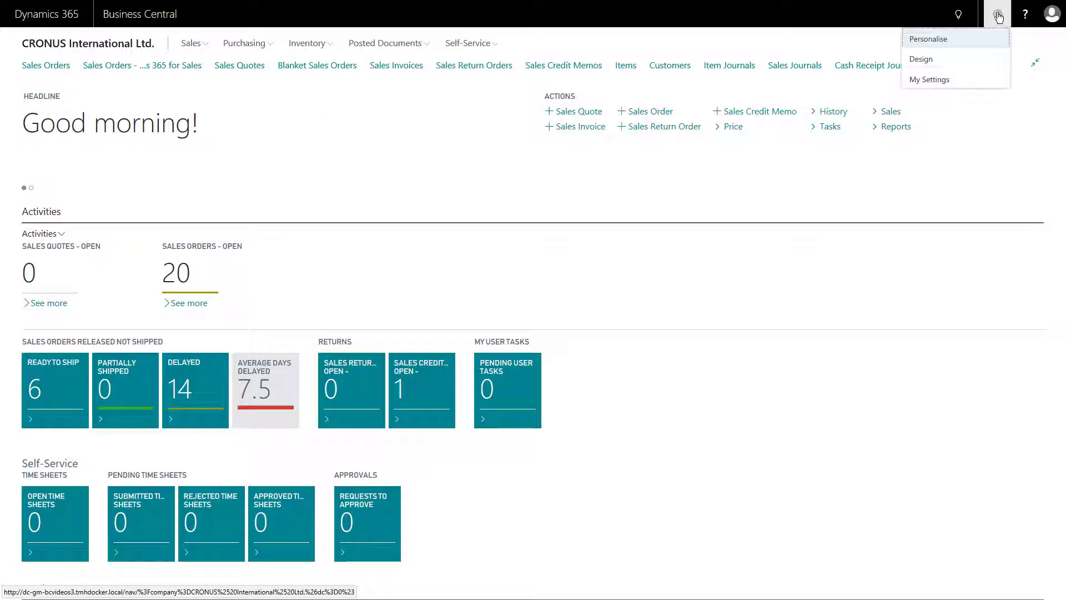
pyautogui.click(944, 82)
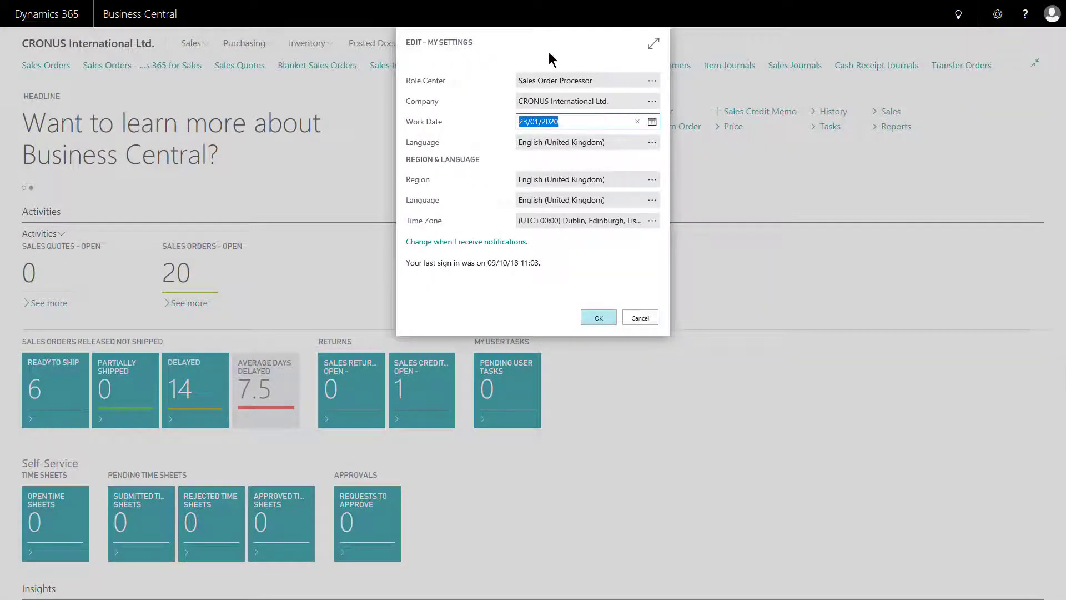
pyautogui.click(653, 49)
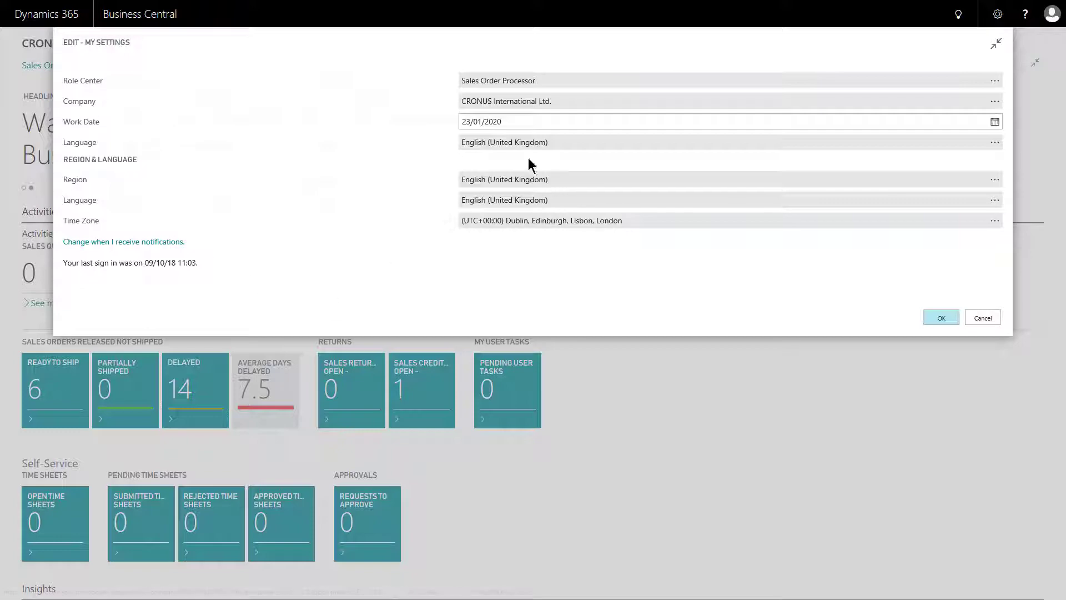
pyautogui.click(996, 43)
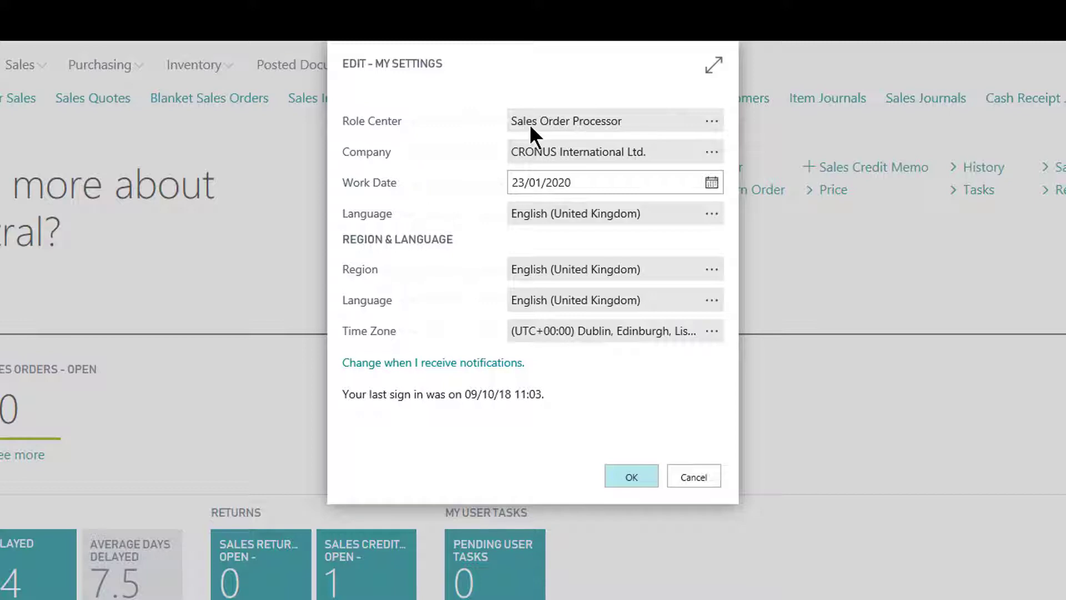
# - Choose Bookkeeper from the Role Center lookup, replacing Sales Order Processor
pyautogui.click(712, 123)
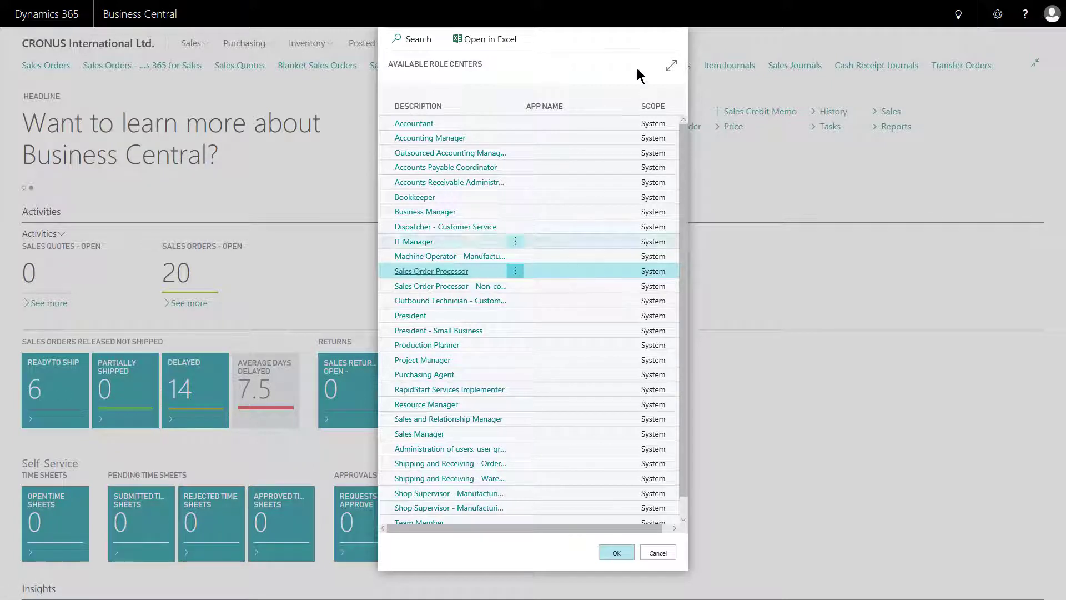
pyautogui.click(670, 67)
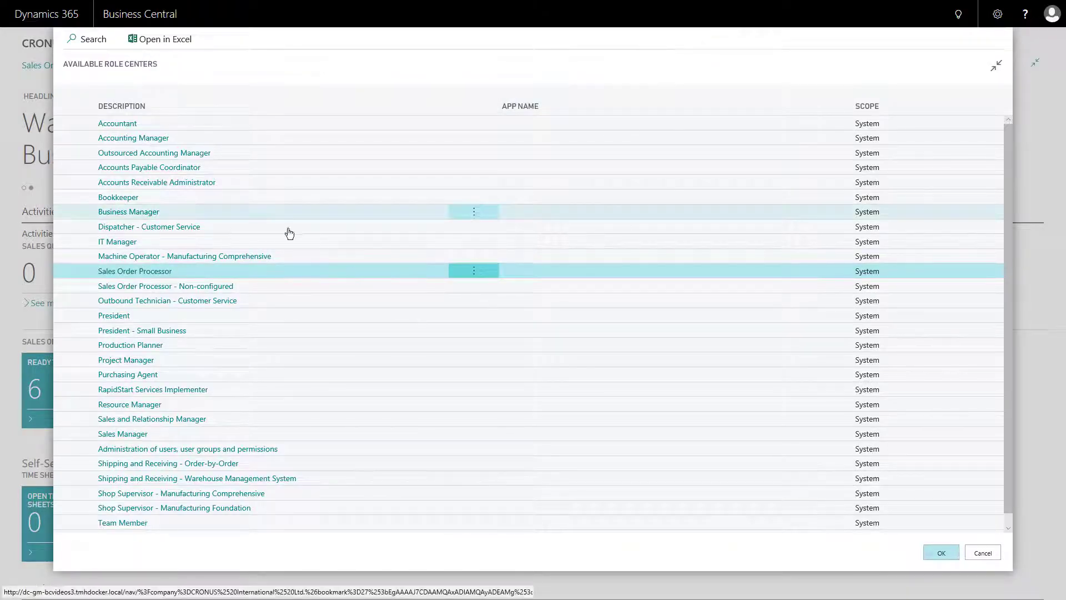
pyautogui.click(996, 66)
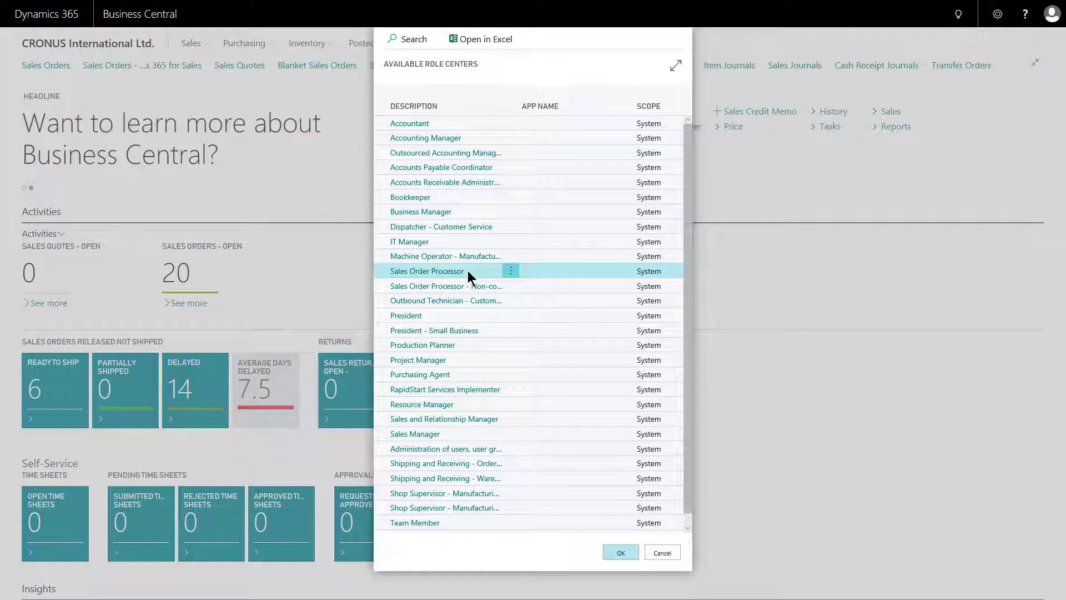
pyautogui.click(435, 200)
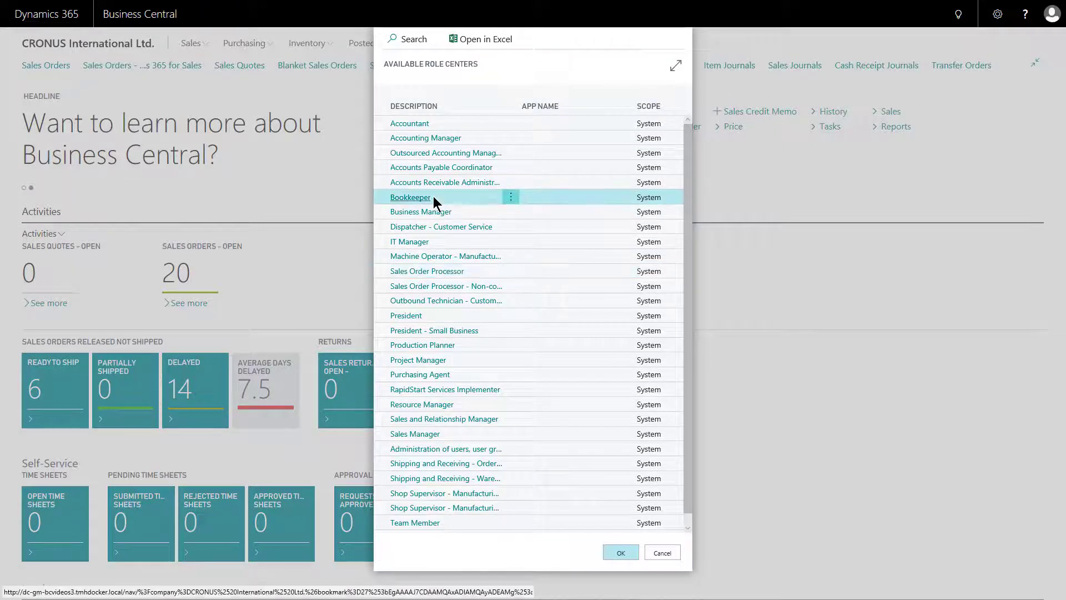
pyautogui.click(622, 553)
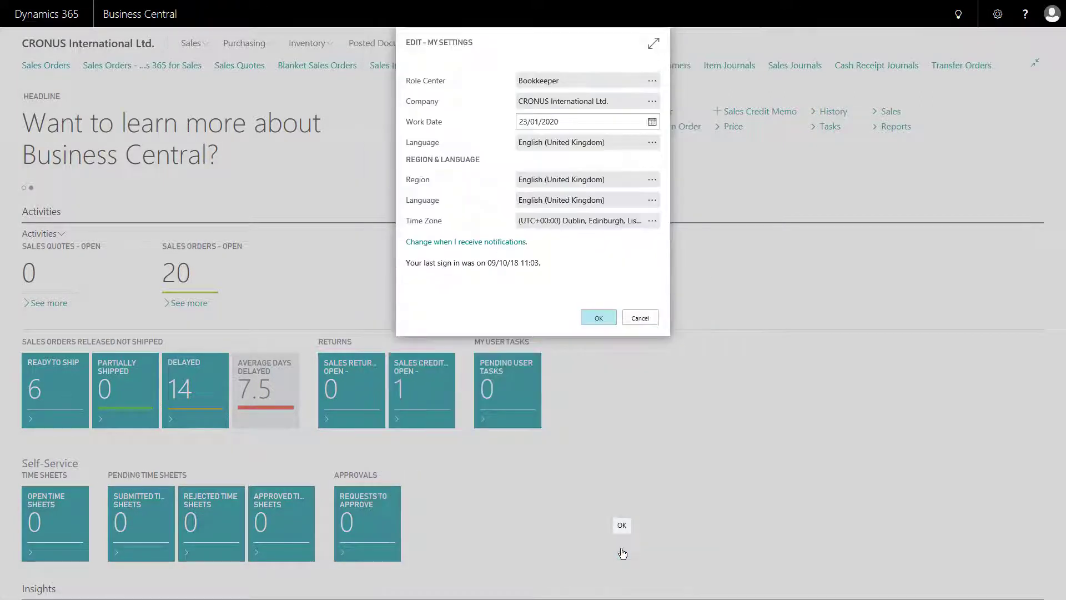
# - Save My Settings so the Bookkeeper home page loads
pyautogui.click(602, 318)
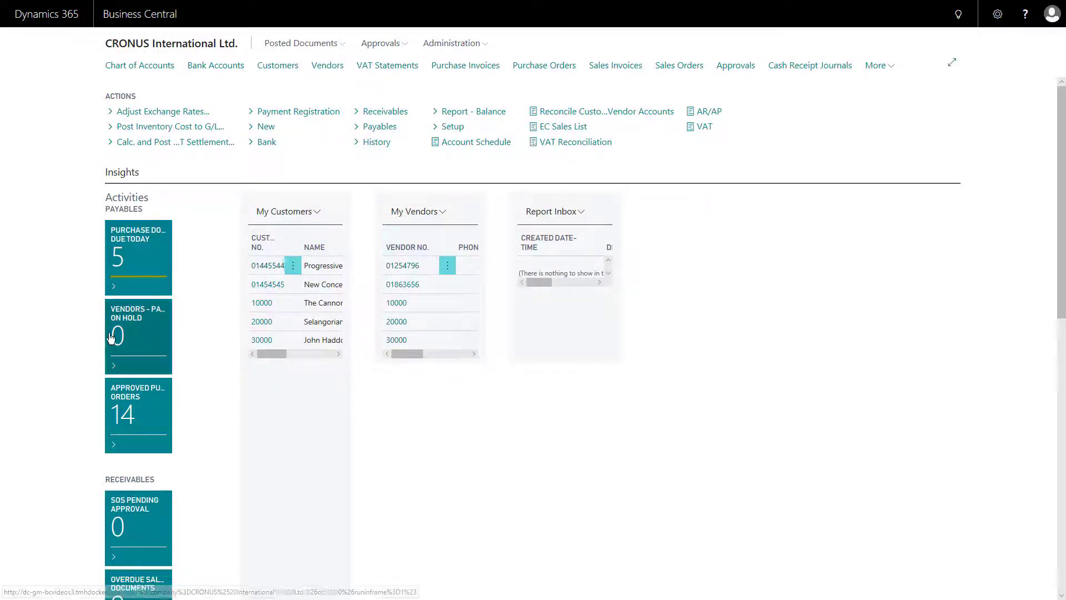
# - Switch the Role Center back to Sales Order Processor in My Settings and save
pyautogui.click(998, 14)
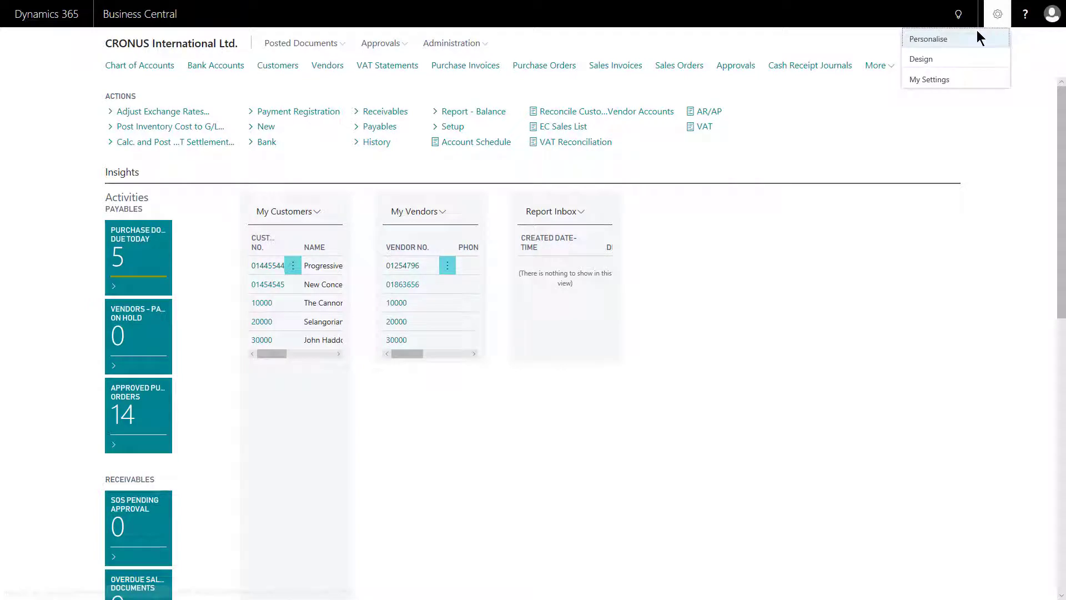
pyautogui.click(930, 79)
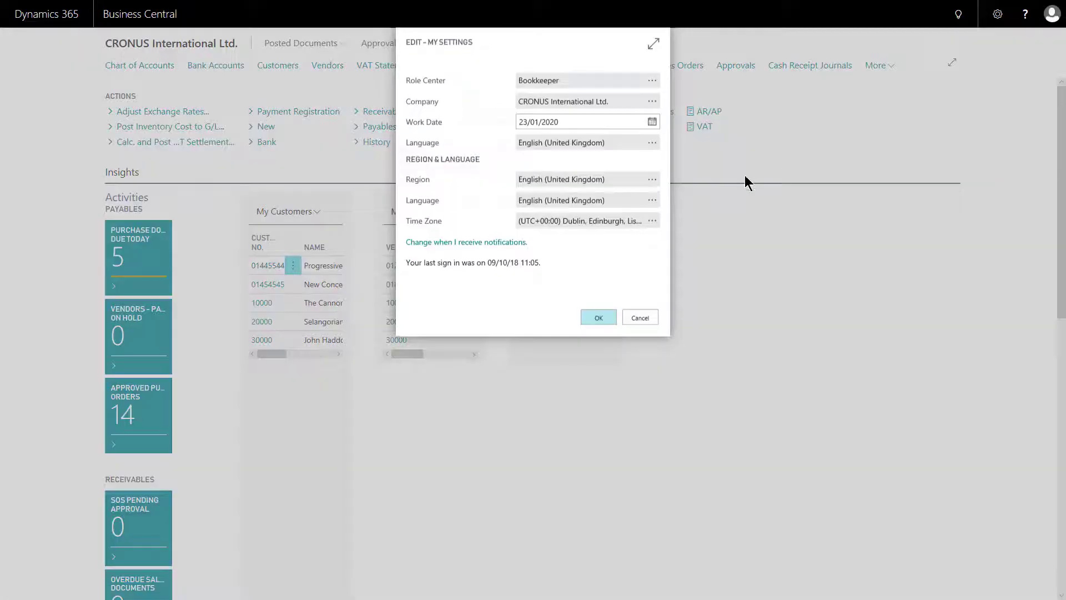
pyautogui.click(653, 83)
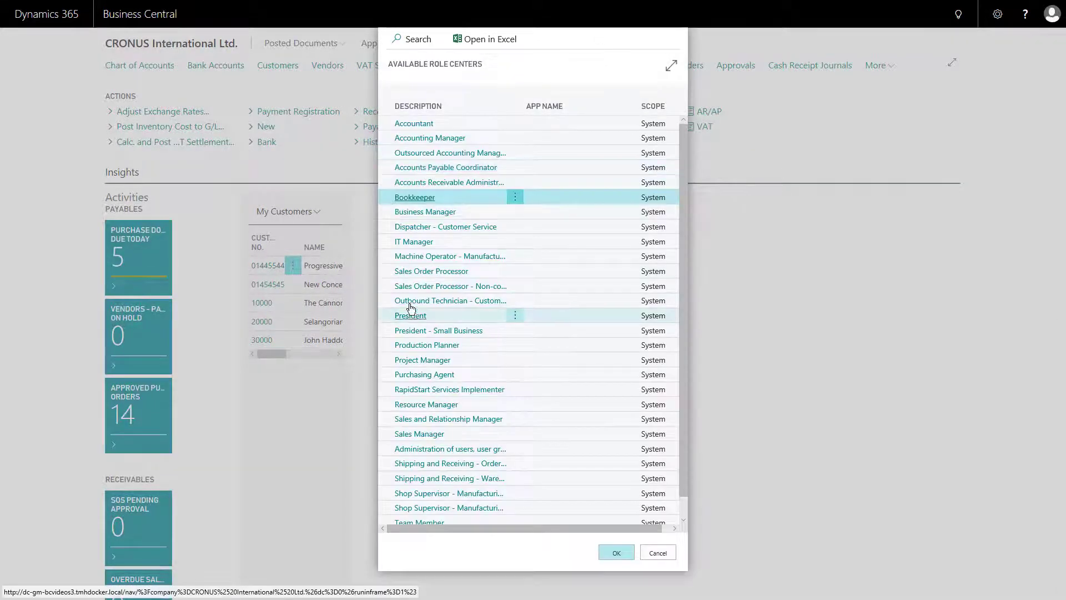
pyautogui.click(411, 272)
pyautogui.click(599, 316)
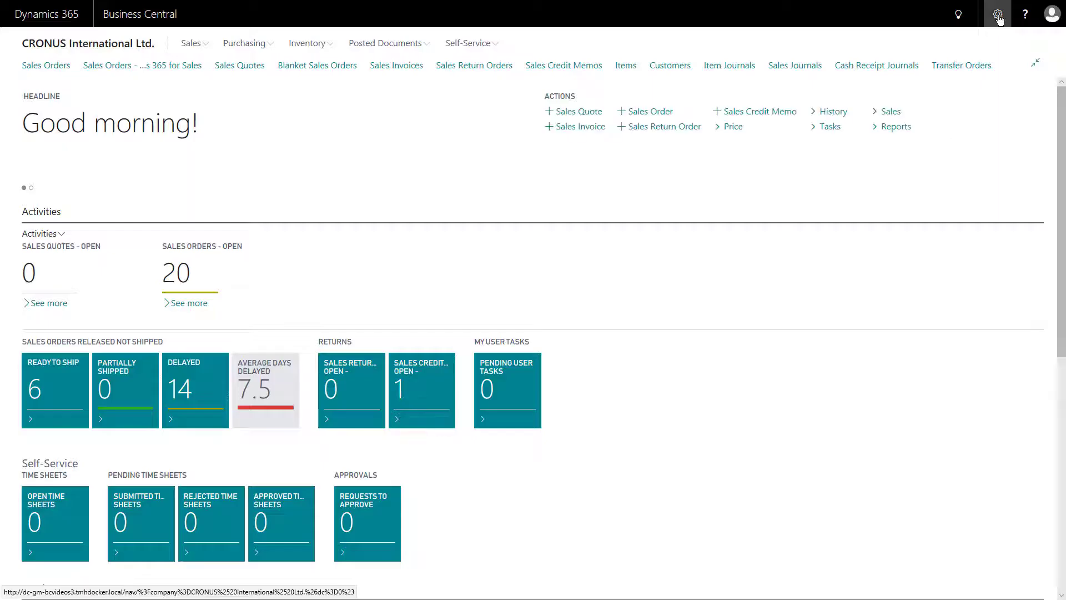
# - Reopen My Settings and view Allowed Companies, which lists only CRONUS International Ltd., then close it
pyautogui.click(998, 16)
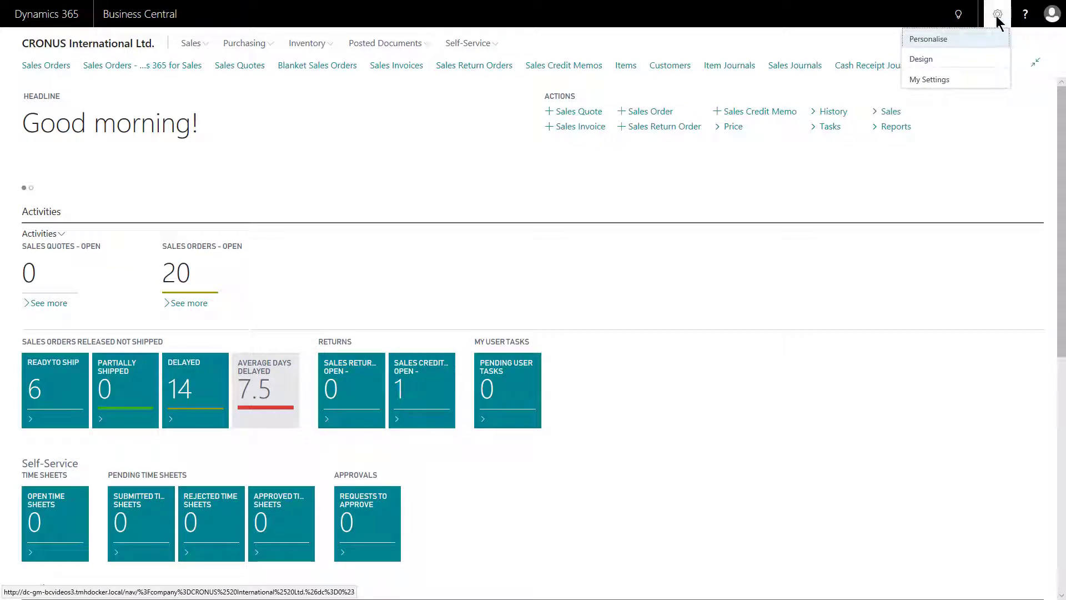
pyautogui.click(938, 77)
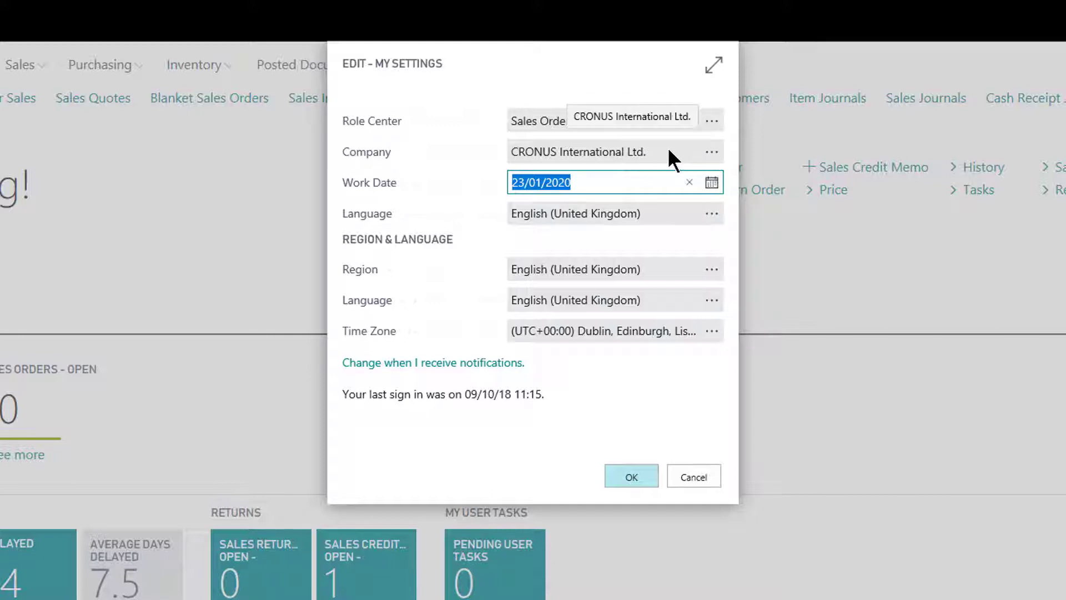
pyautogui.click(712, 152)
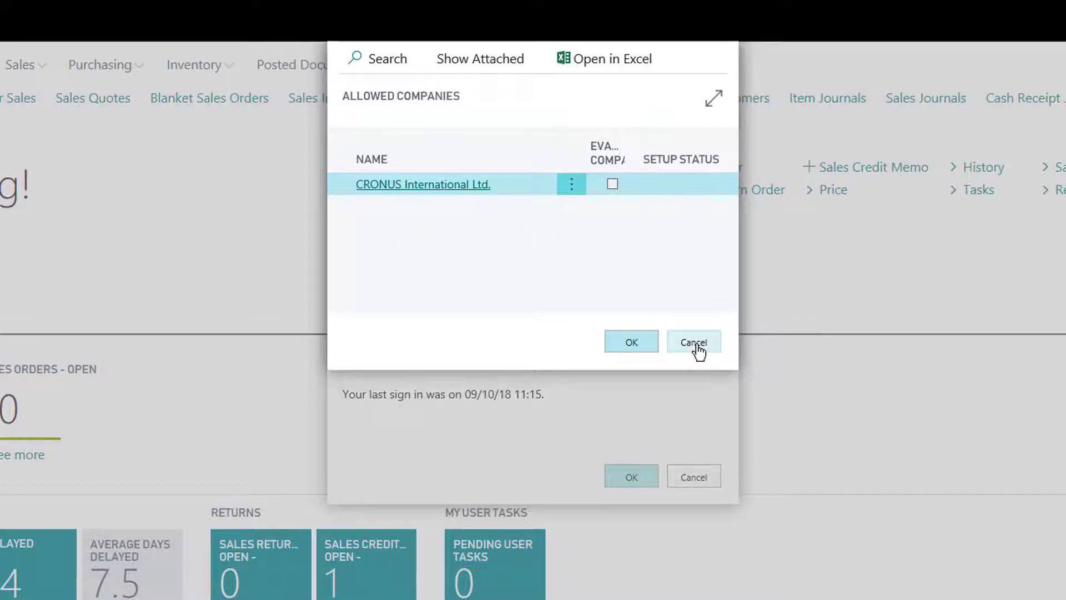
pyautogui.press('Escape')
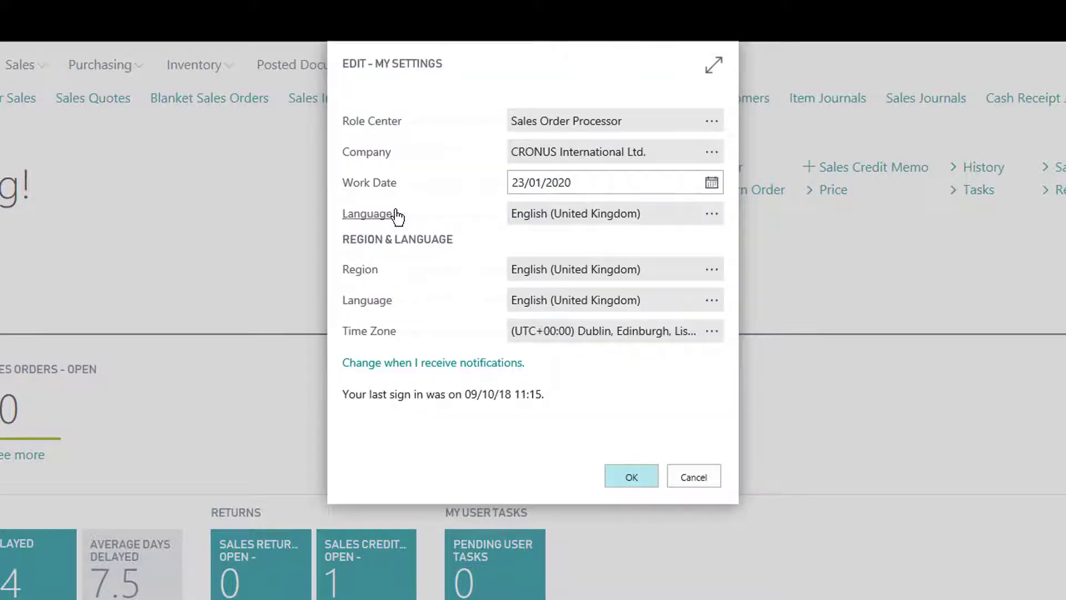
pyautogui.click(584, 183)
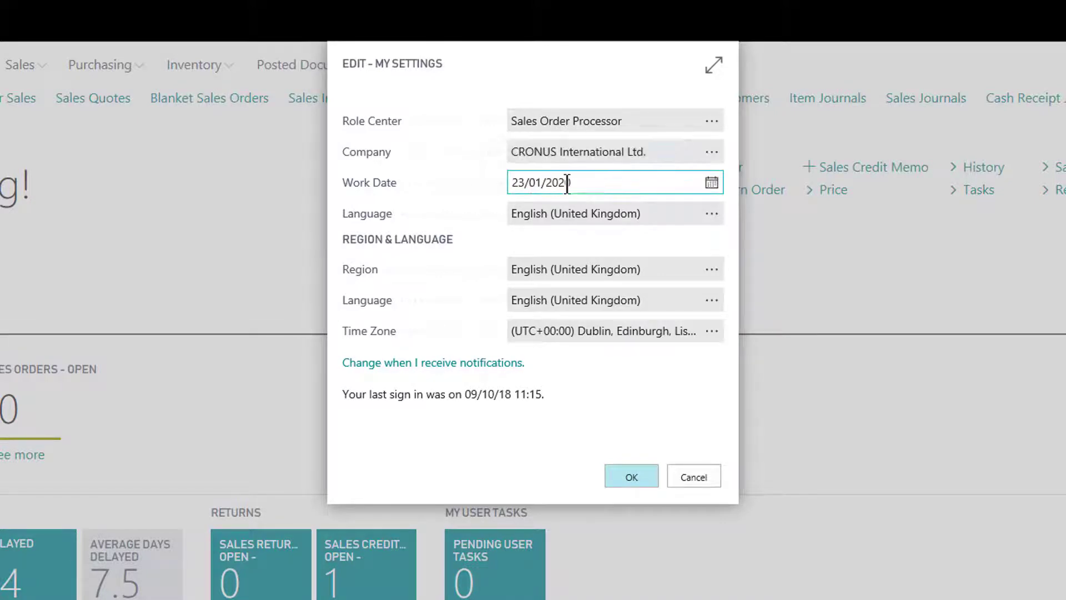
pyautogui.moveTo(573, 183); pyautogui.dragTo(506, 183)
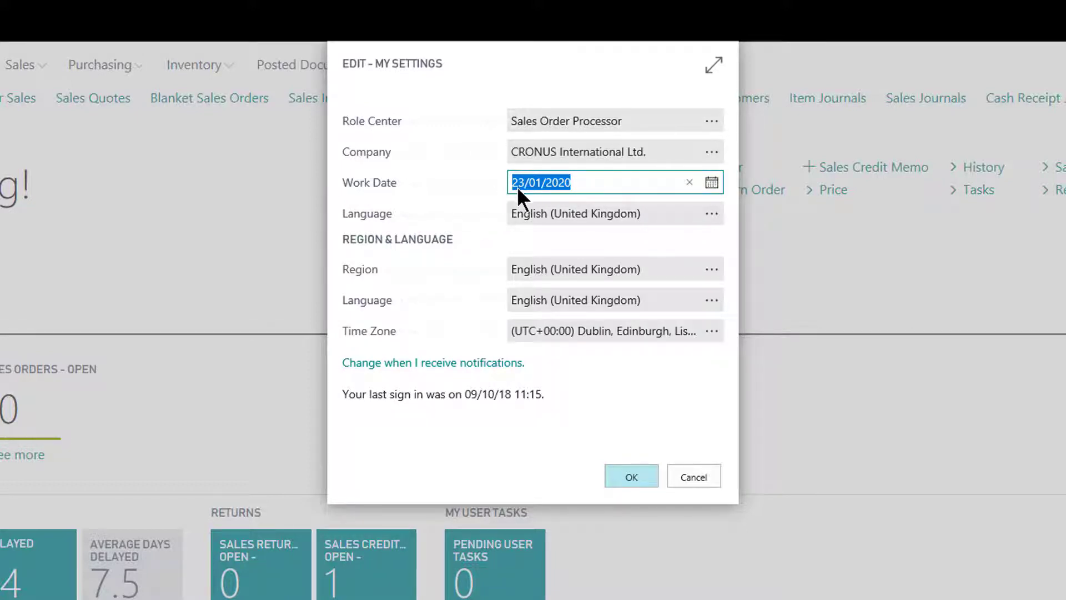
pyautogui.click(581, 184)
# - Pick 31/12/2019 in the Work Date calendar, then change it to 23/01/2020
pyautogui.click(713, 184)
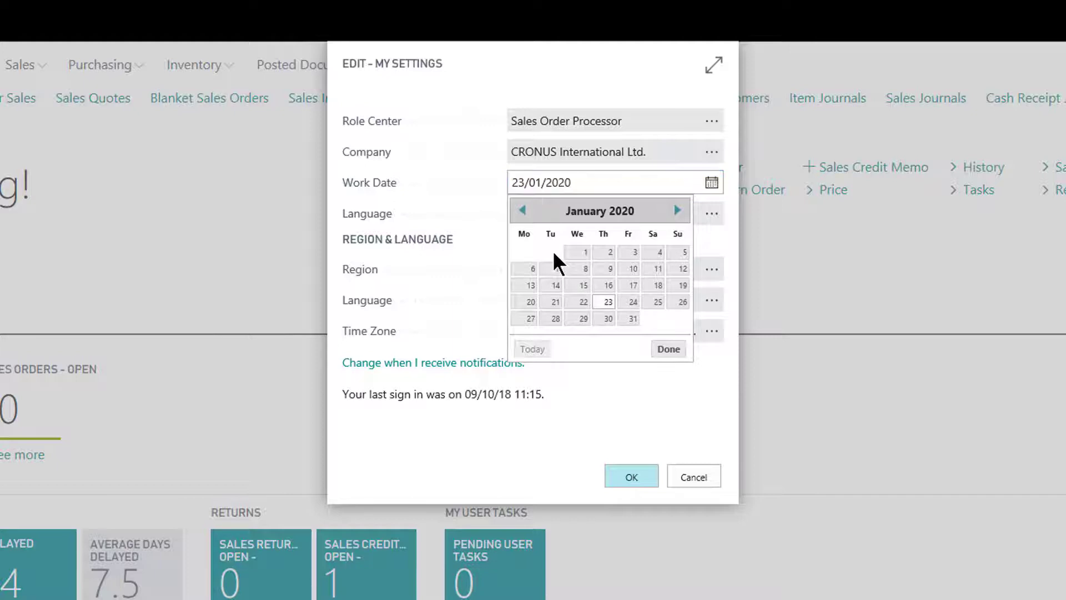
pyautogui.click(522, 210)
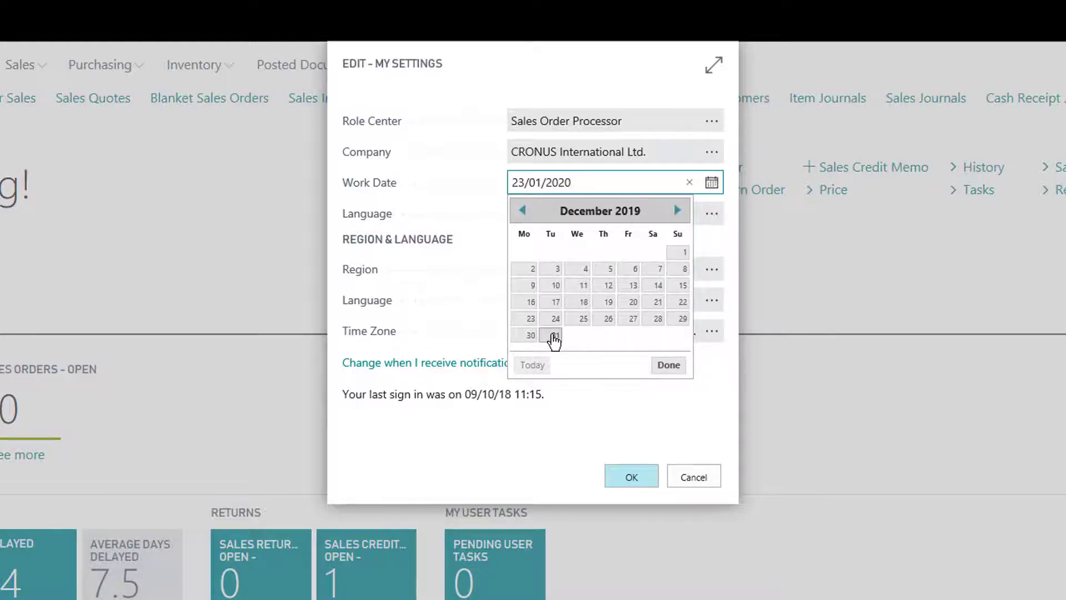
pyautogui.click(554, 335)
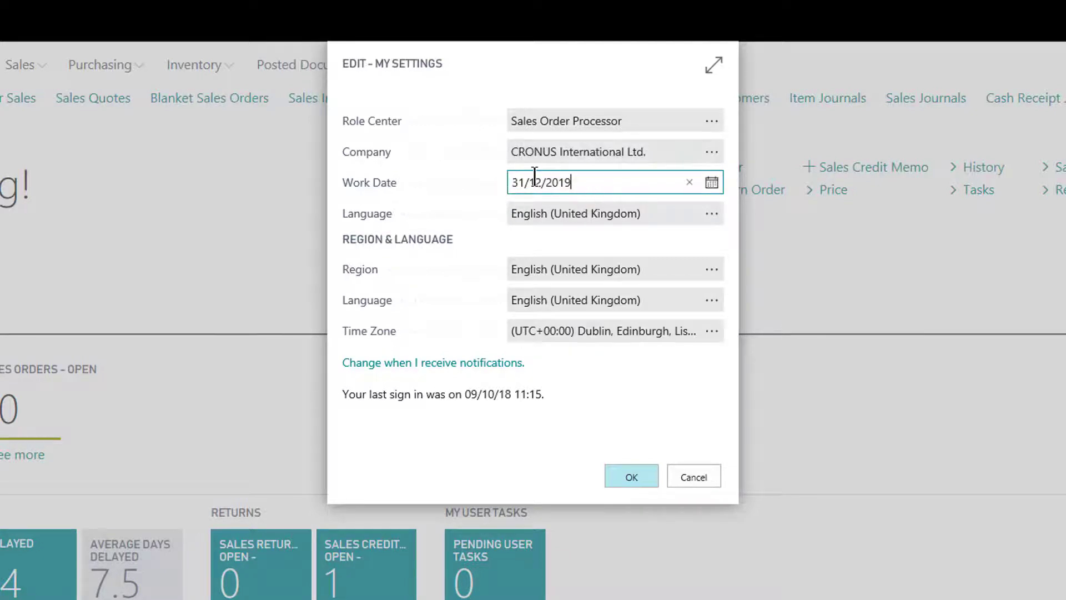
pyautogui.click(712, 184)
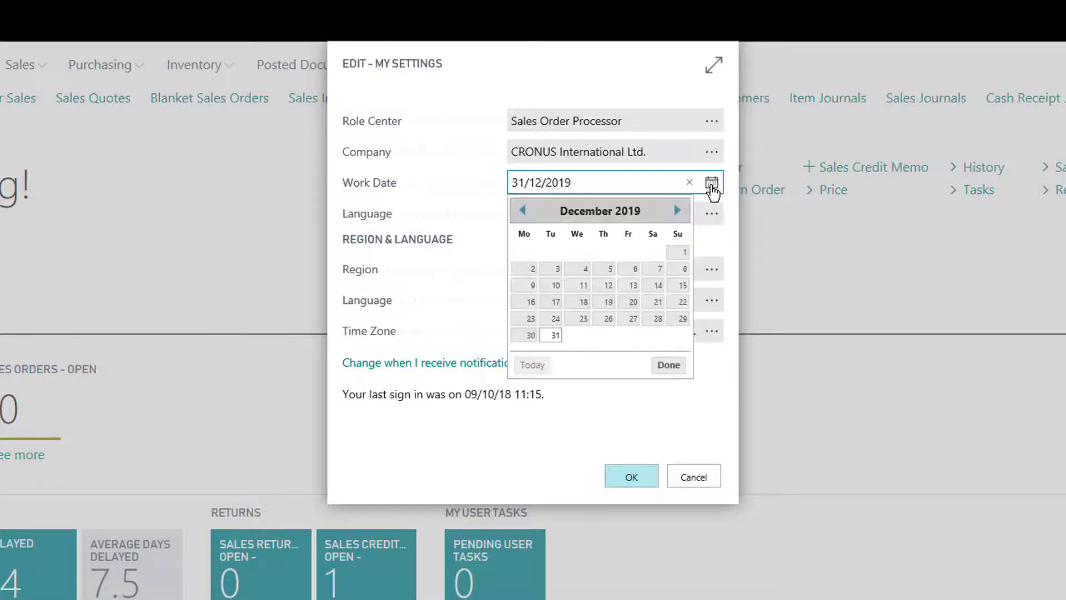
pyautogui.click(677, 210)
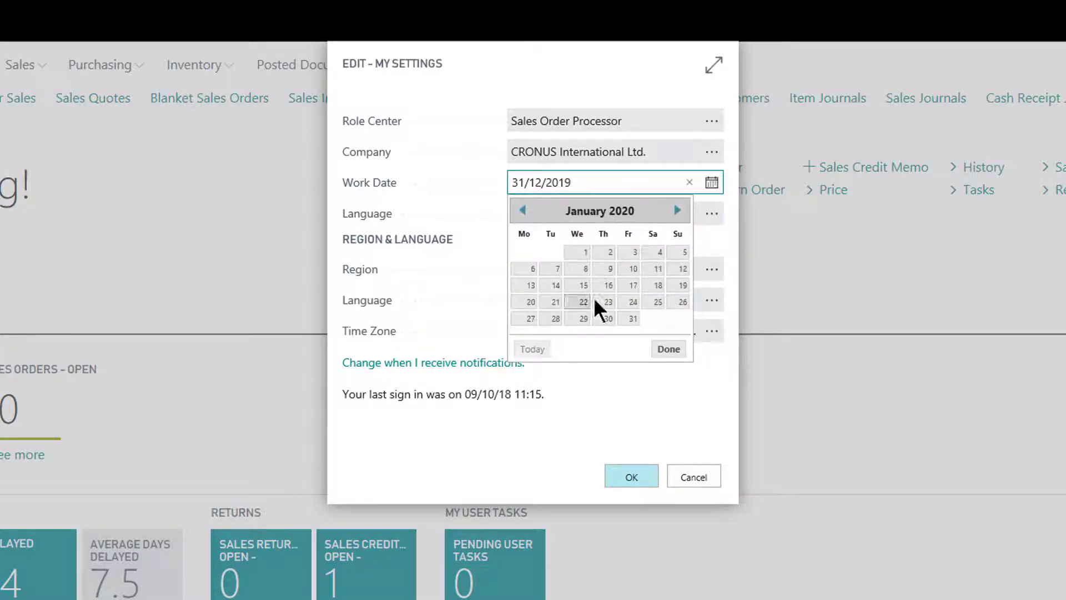
pyautogui.click(608, 303)
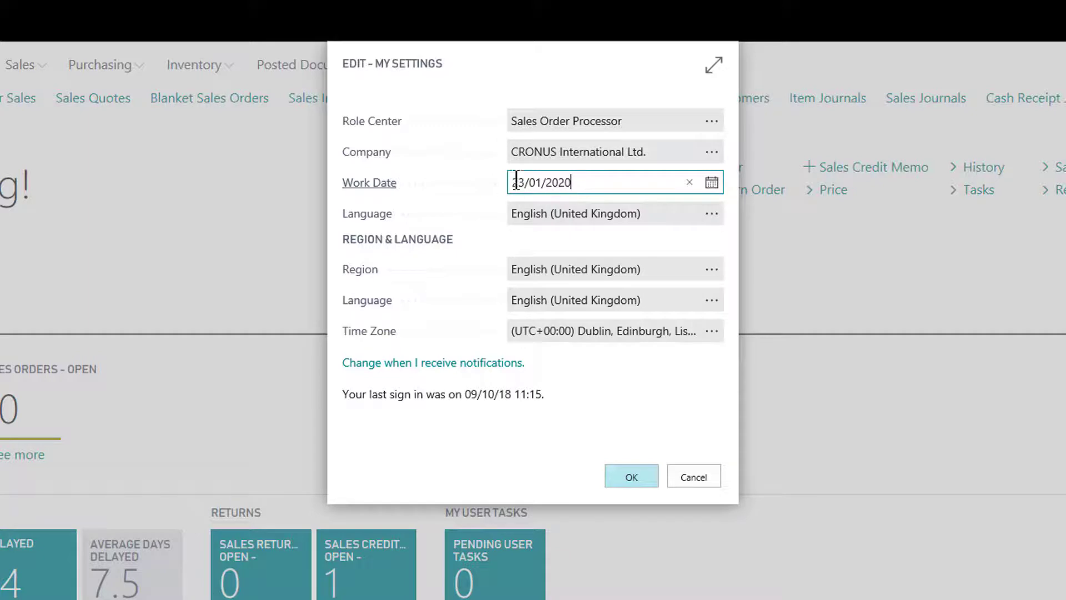
pyautogui.click(675, 223)
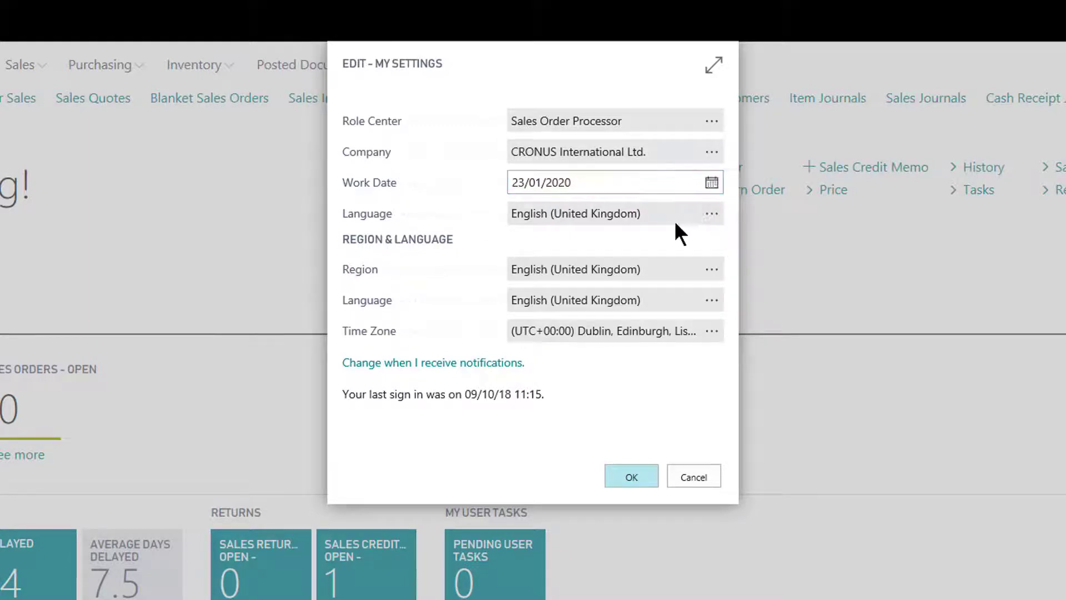
# - Change the language to French (France) and save My Settings to reload the client
pyautogui.click(712, 215)
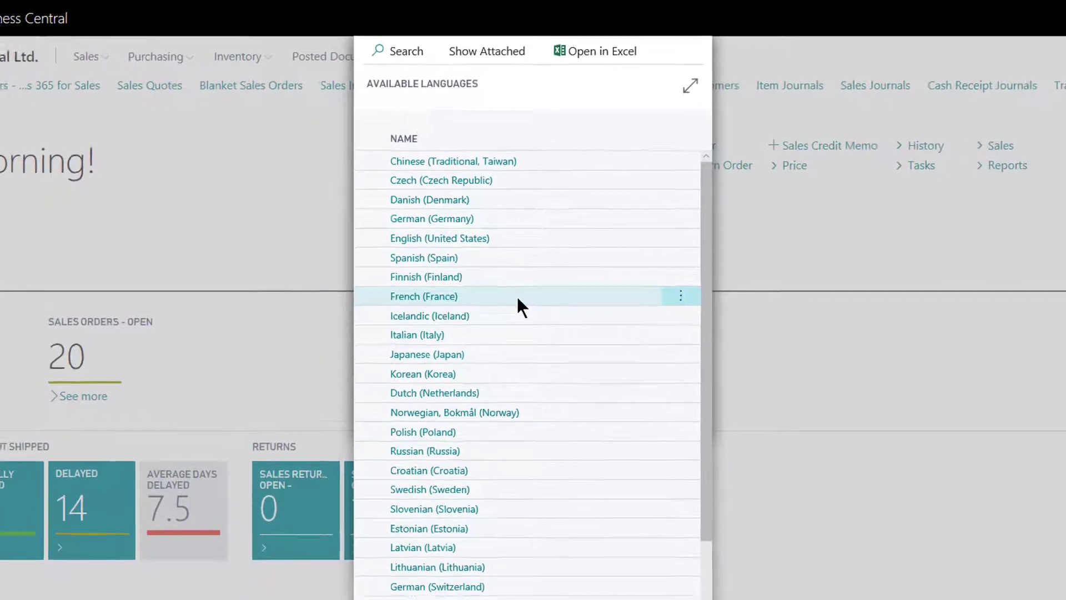
pyautogui.click(518, 297)
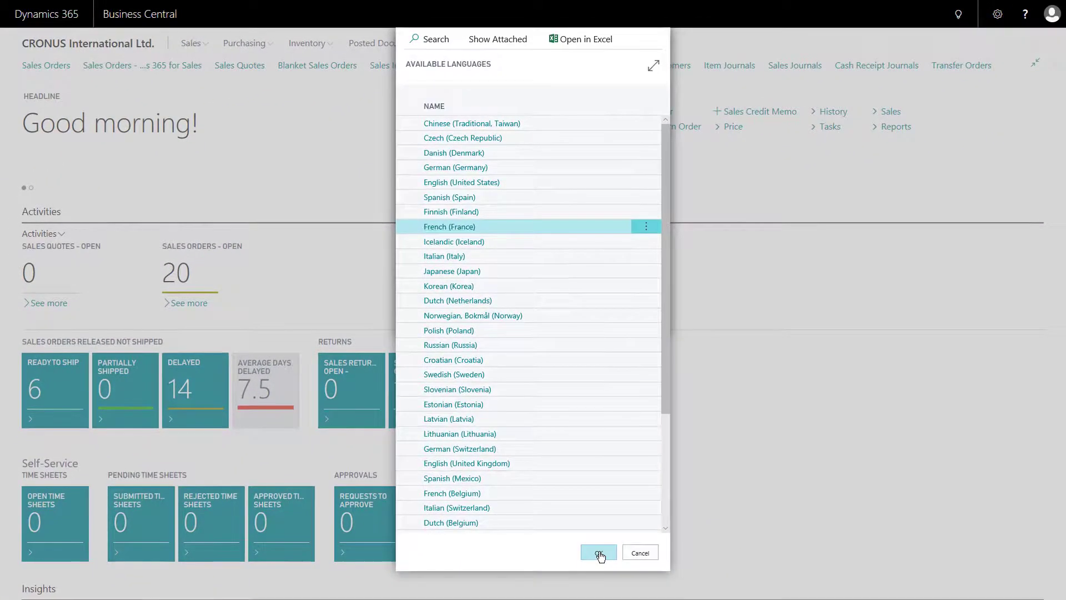
pyautogui.click(600, 559)
pyautogui.click(599, 320)
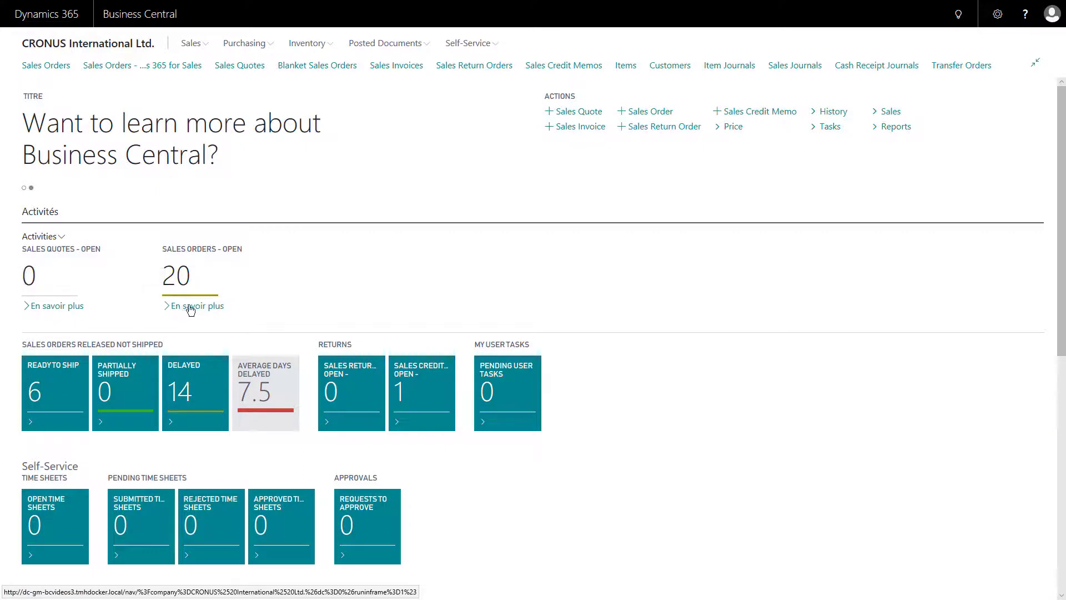
# - Open the Customers list from the French Role Center navigation bar
pyautogui.moveTo(96, 320)
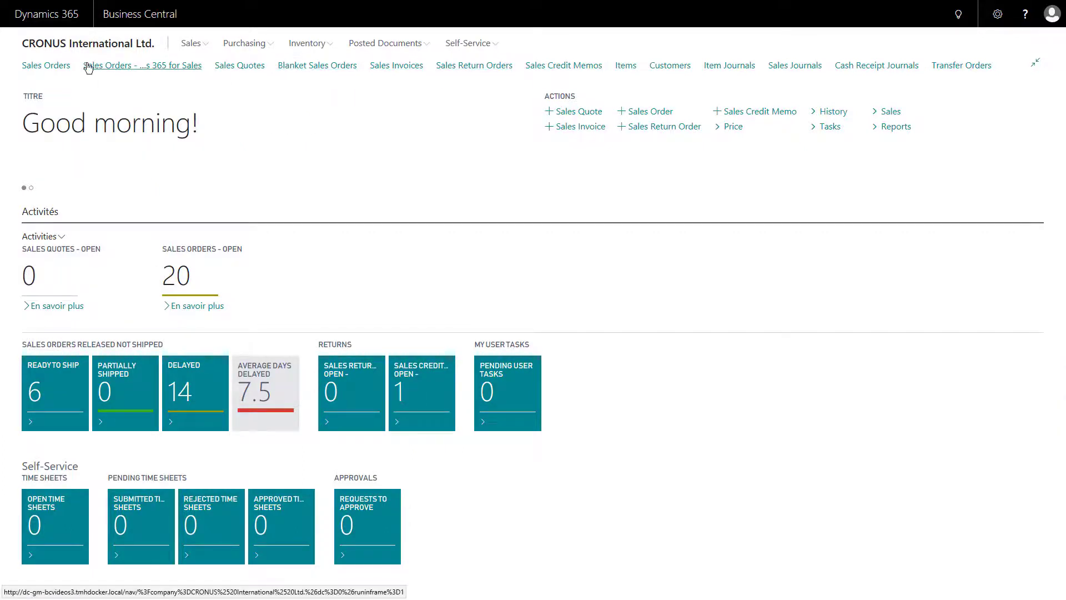
pyautogui.click(672, 66)
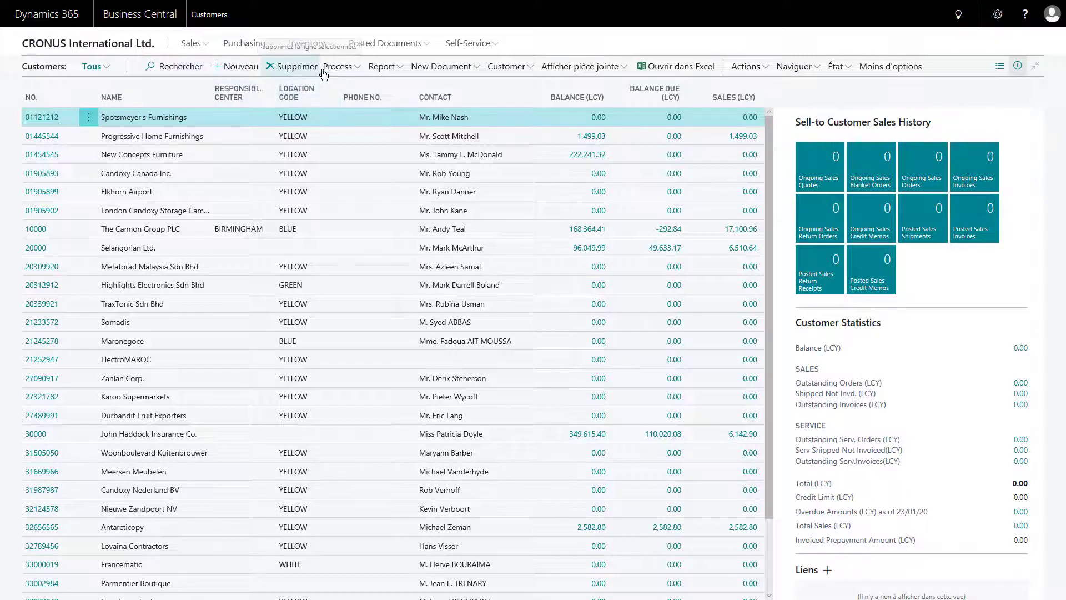
pyautogui.click(625, 67)
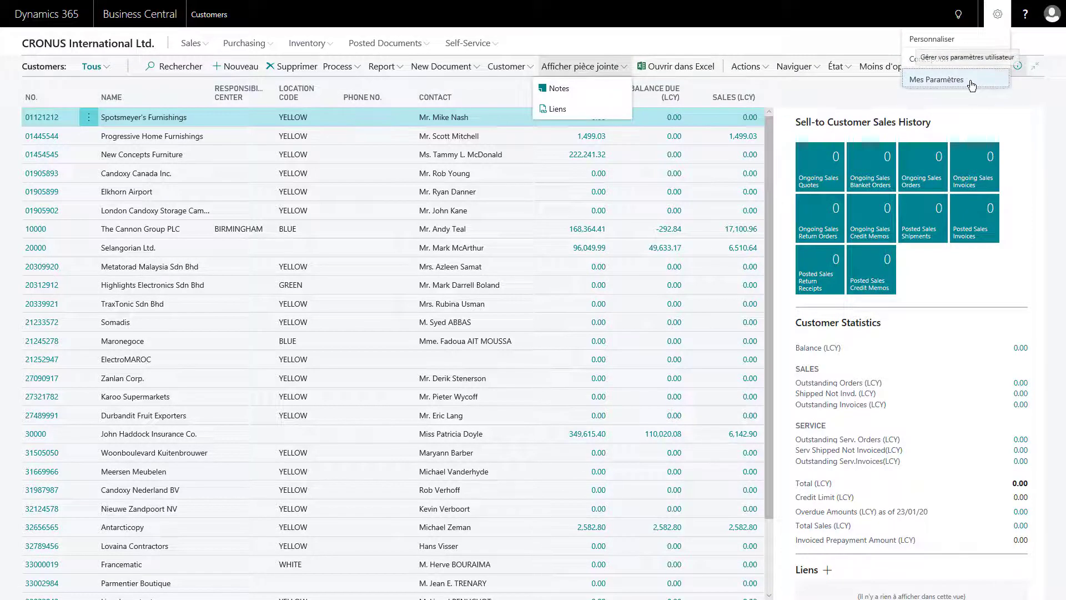
# - Change the language back to English (United Kingdom) in My Settings and reload
pyautogui.click(969, 81)
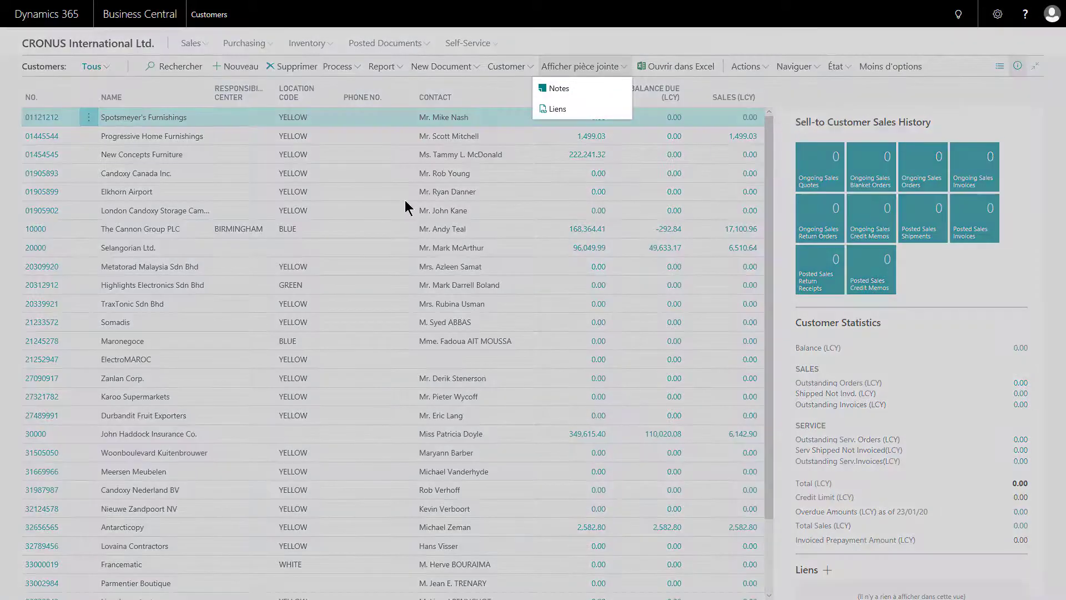
pyautogui.click(652, 144)
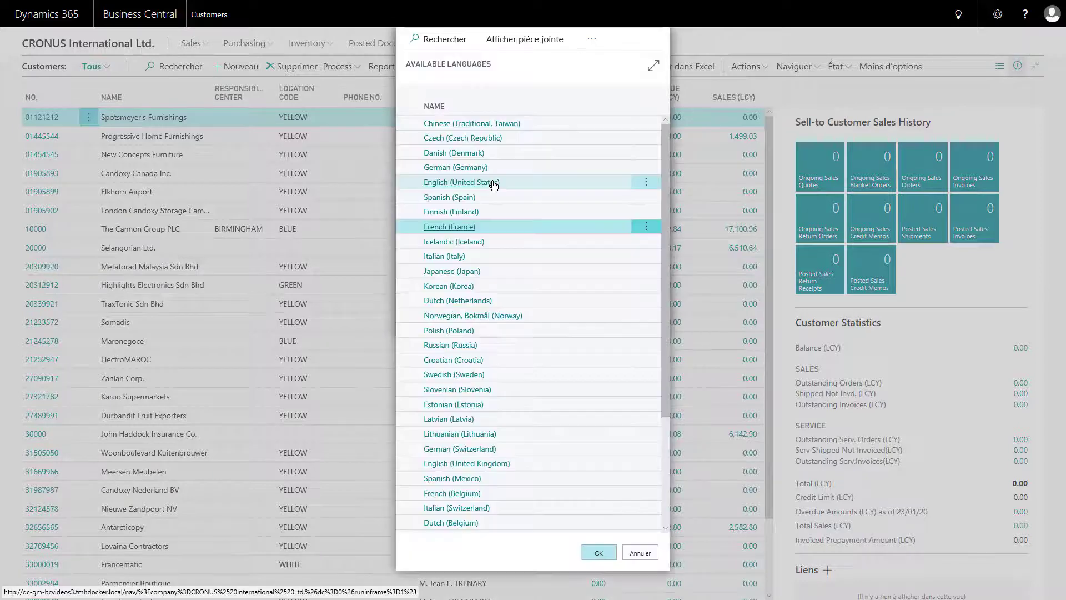
pyautogui.click(484, 469)
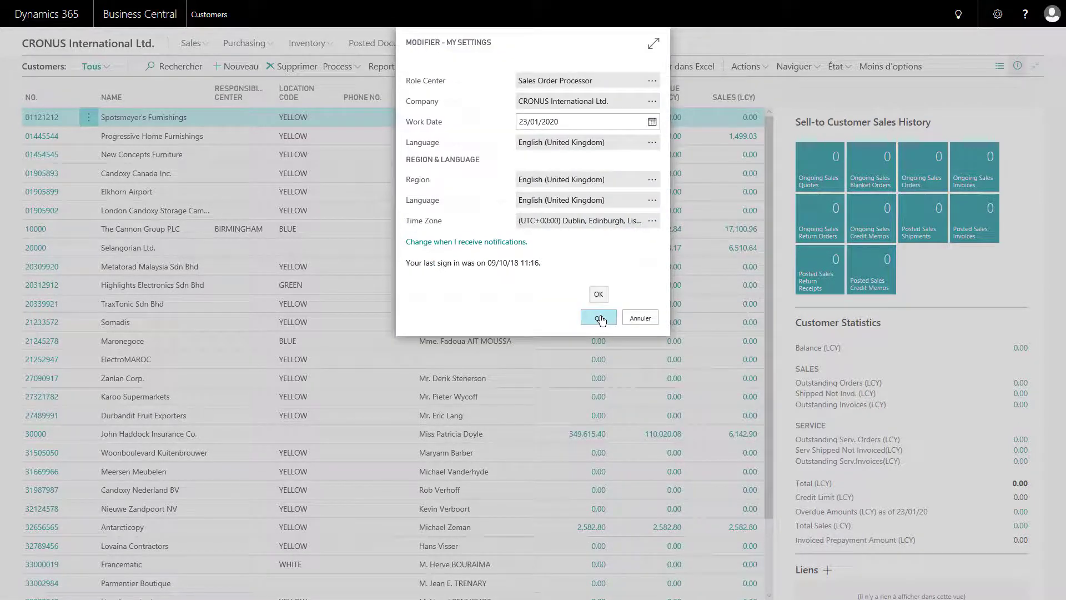
pyautogui.click(600, 319)
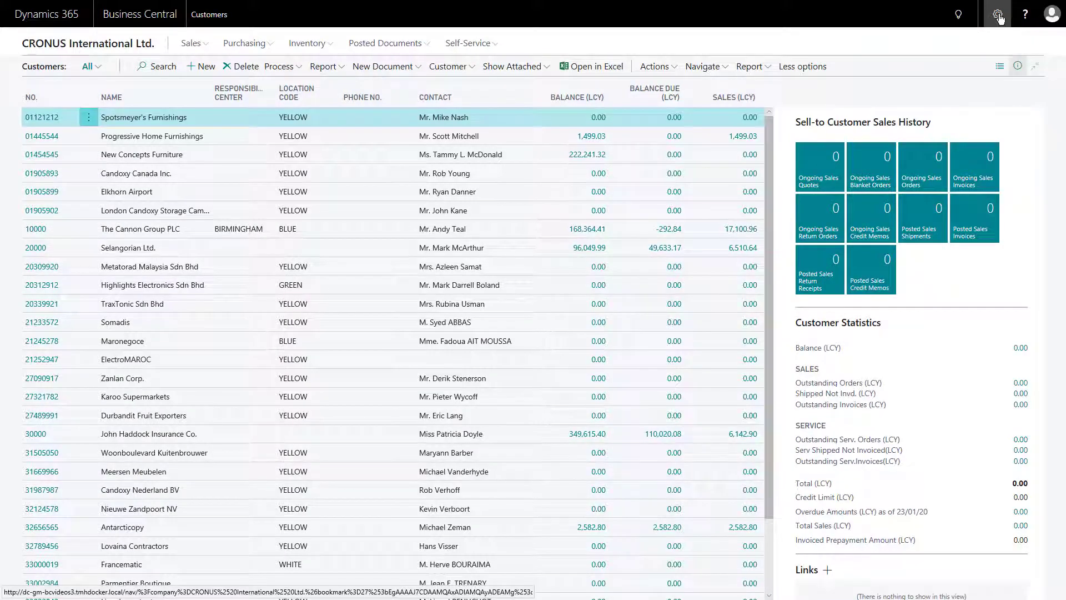
# - Browse the Time Zones list, select Middle East Standard Time, then cancel to keep UTC+00:00 Dublin
pyautogui.click(998, 15)
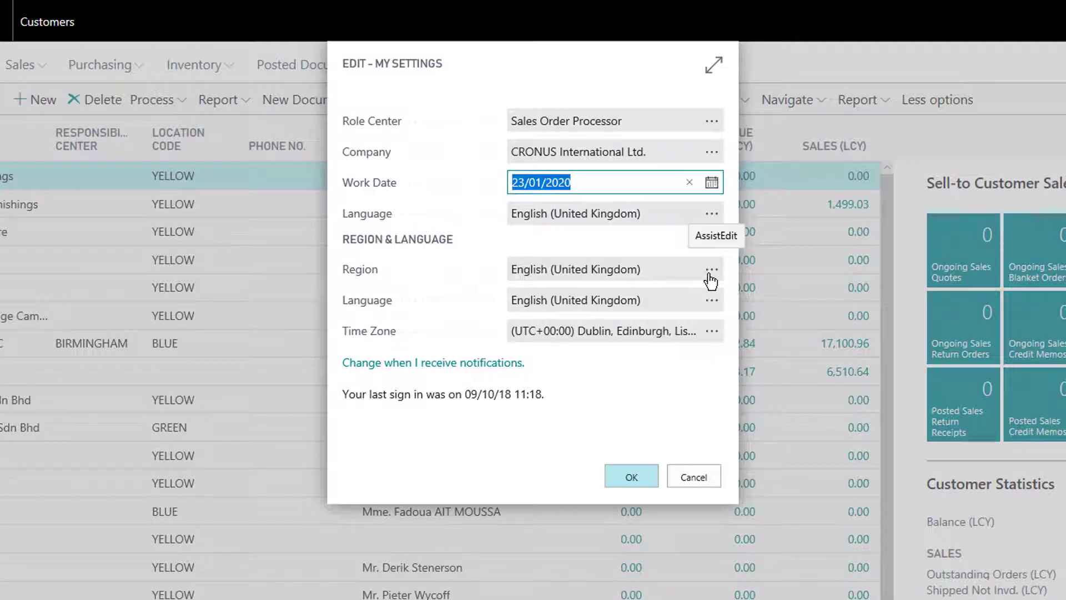
pyautogui.click(712, 332)
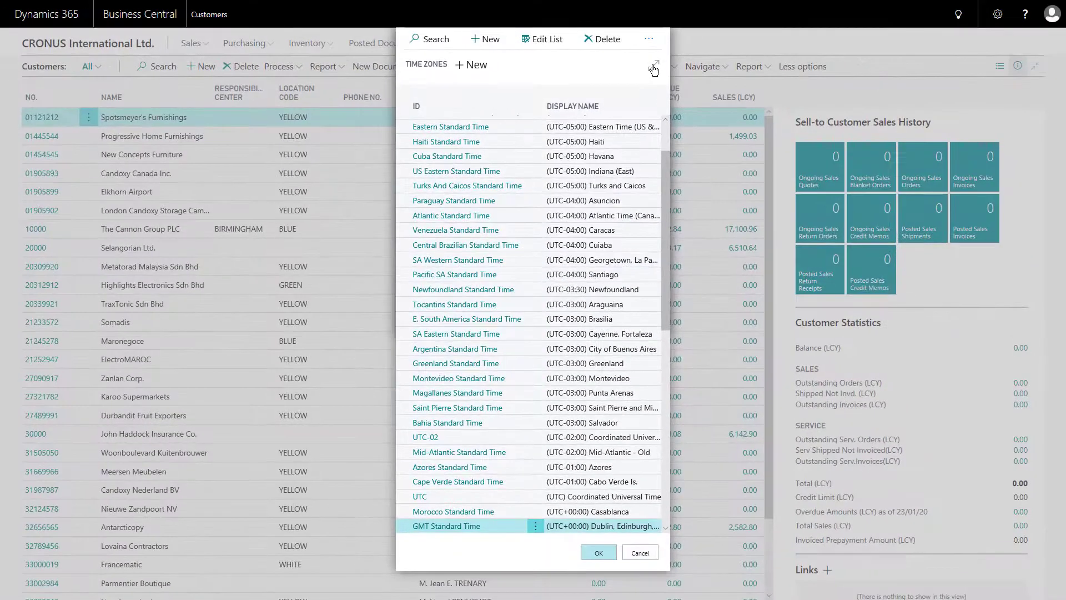
pyautogui.click(655, 67)
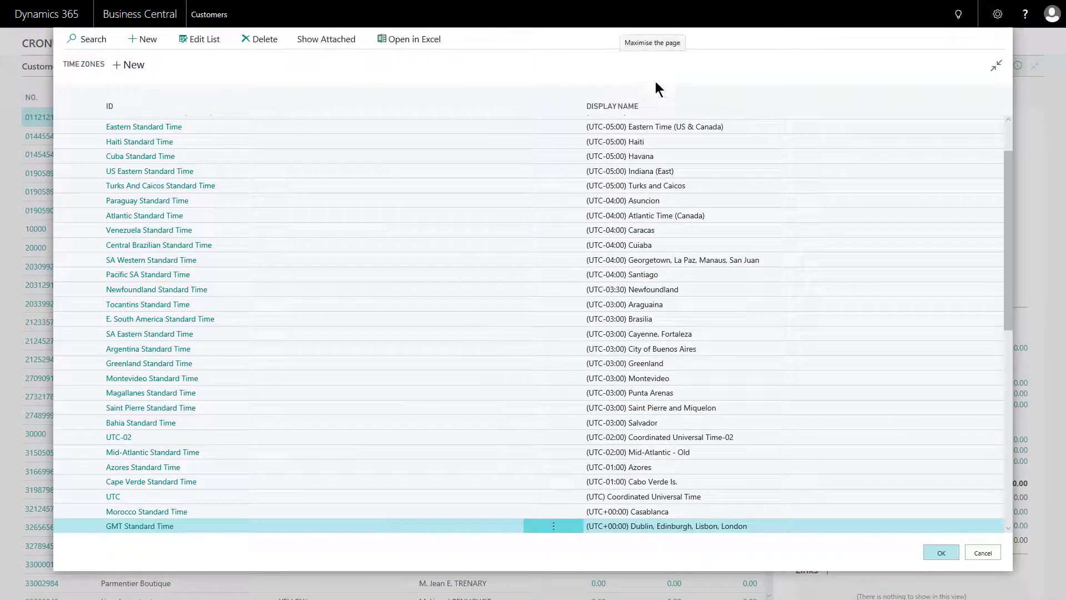
pyautogui.scroll(-8, 644, 391)
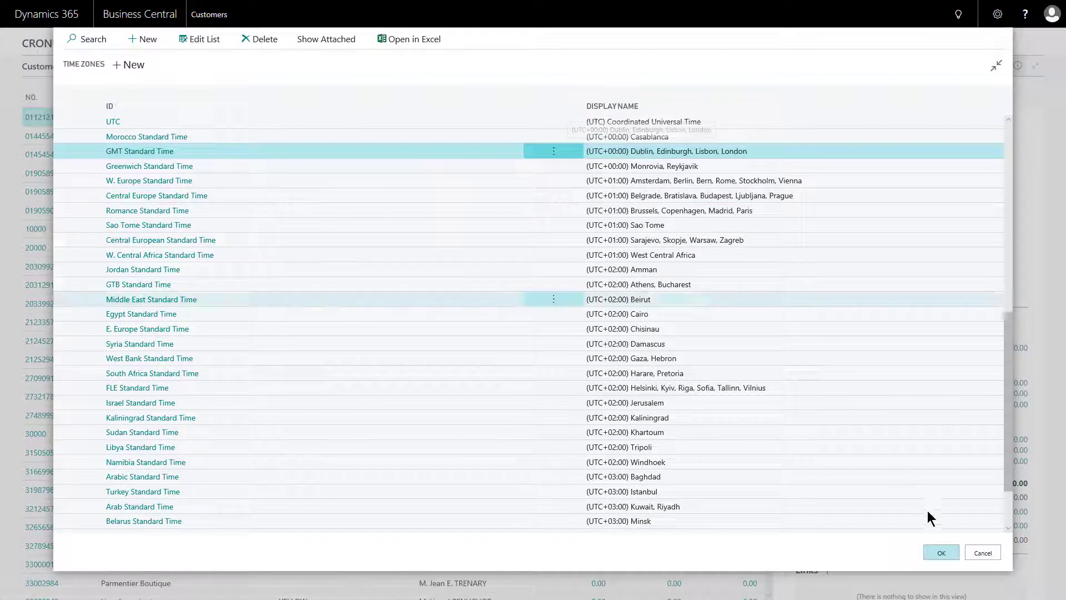
pyautogui.click(79, 299)
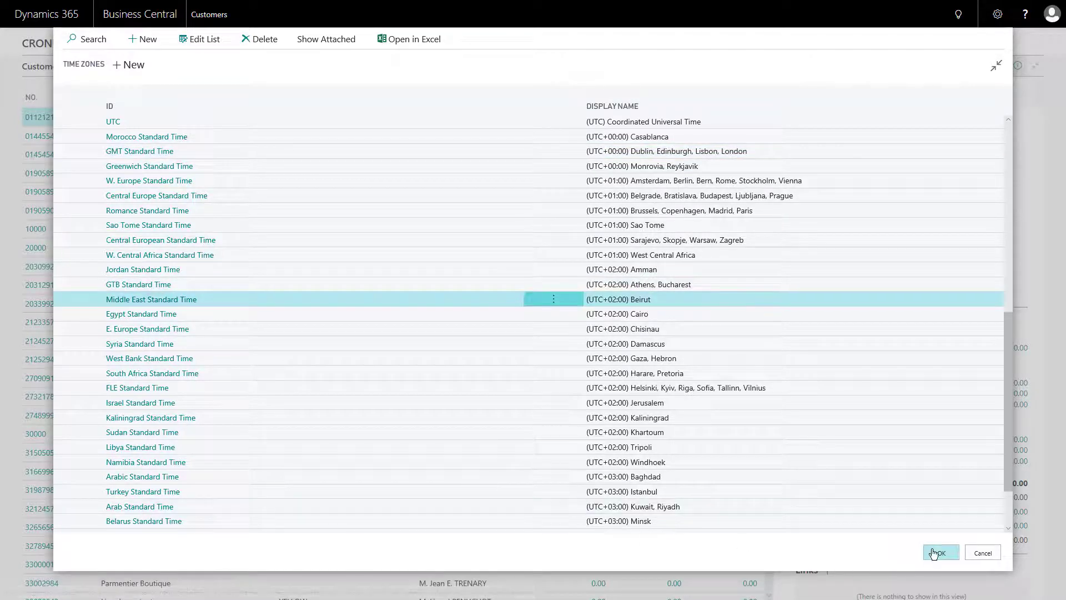
pyautogui.click(982, 552)
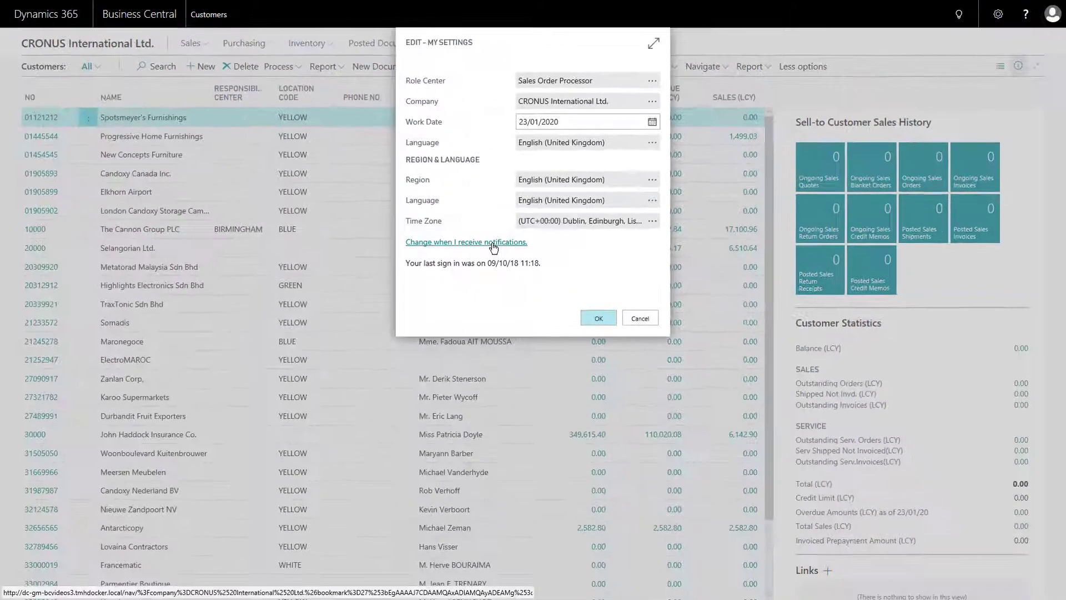
# - Open My Notifications, resize it, and review the unposted-documents warning's Document Type: Invoice filter without changes
pyautogui.click(481, 316)
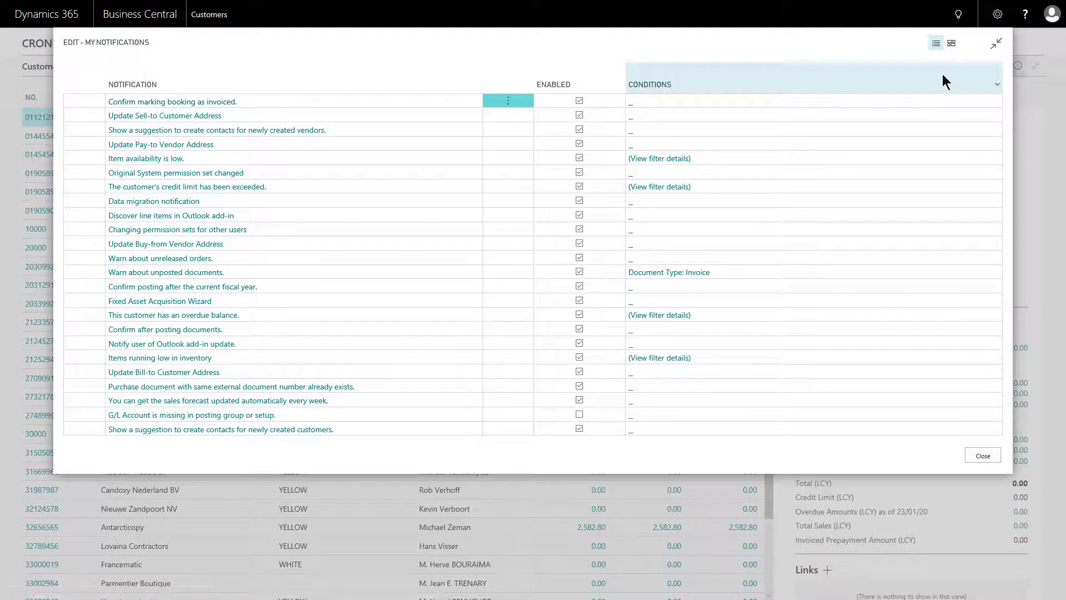
pyautogui.click(996, 44)
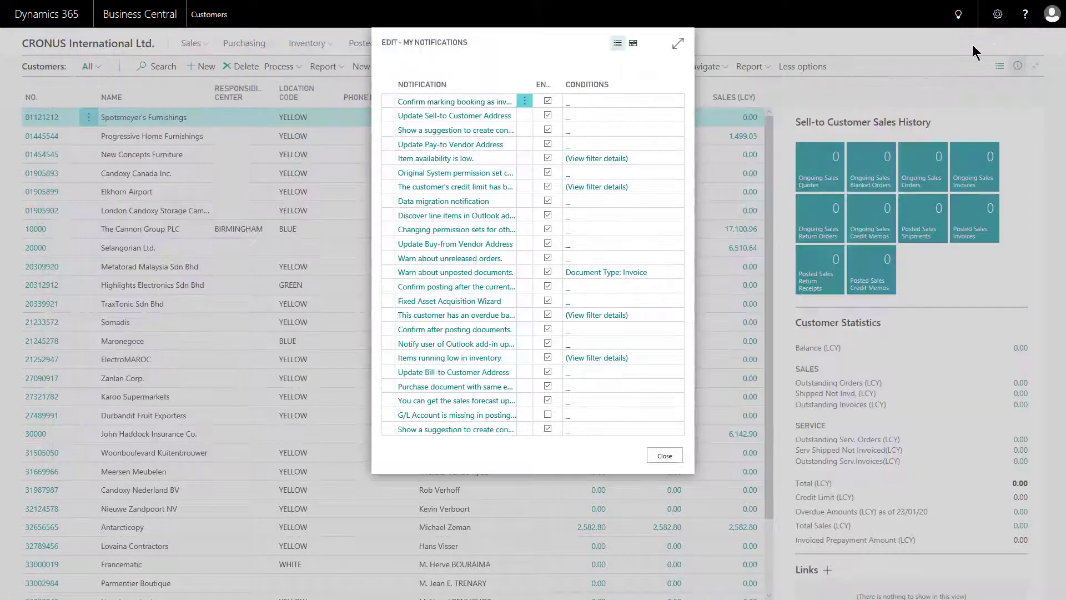
pyautogui.click(680, 45)
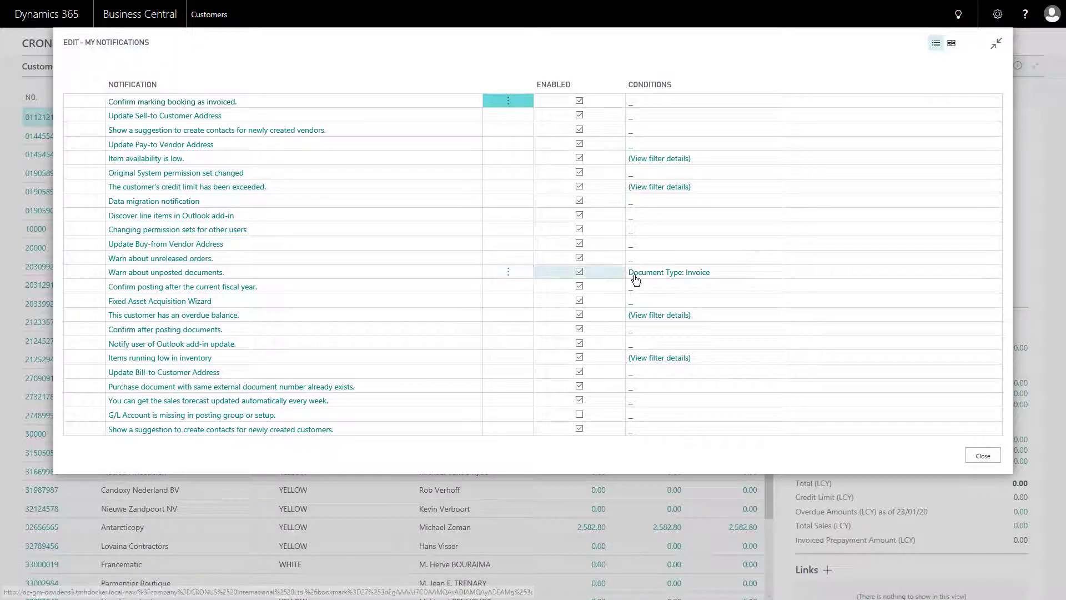
pyautogui.click(702, 275)
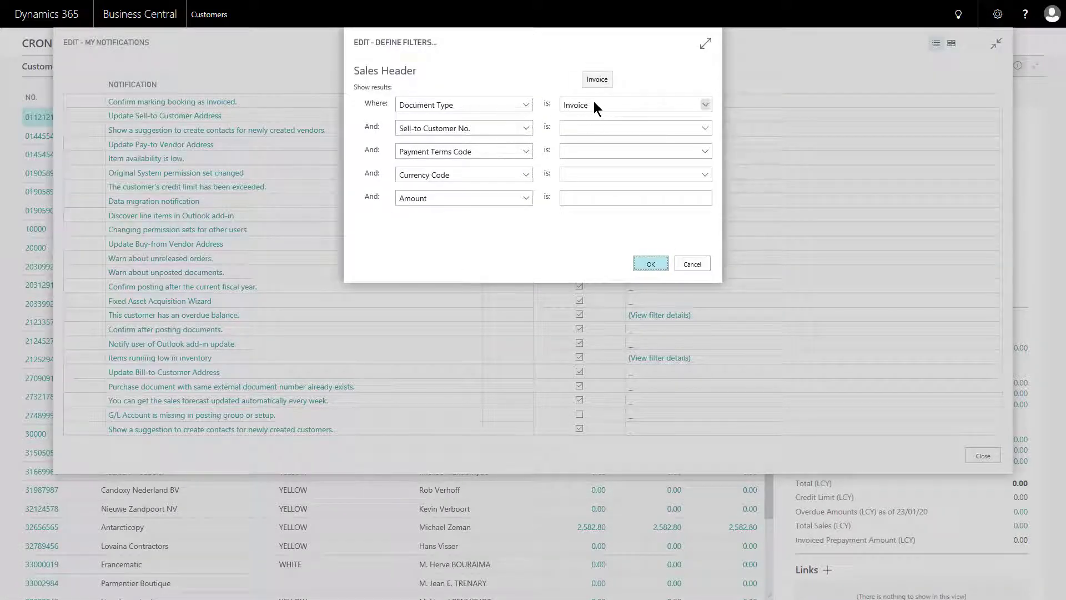
pyautogui.click(701, 270)
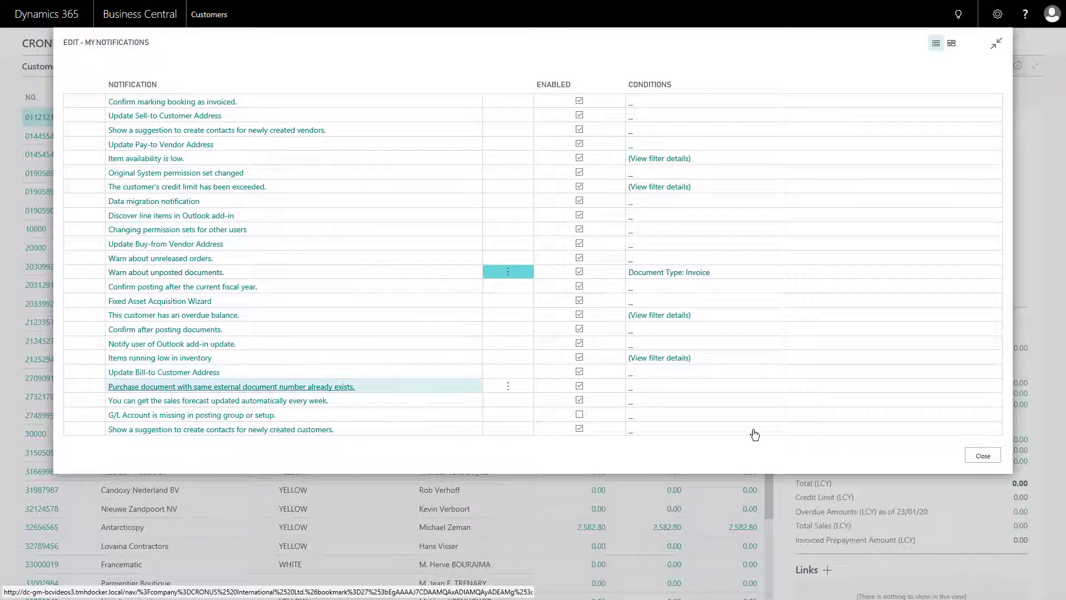
# - Close the Edit - My Notifications list to return to My Settings
pyautogui.click(980, 456)
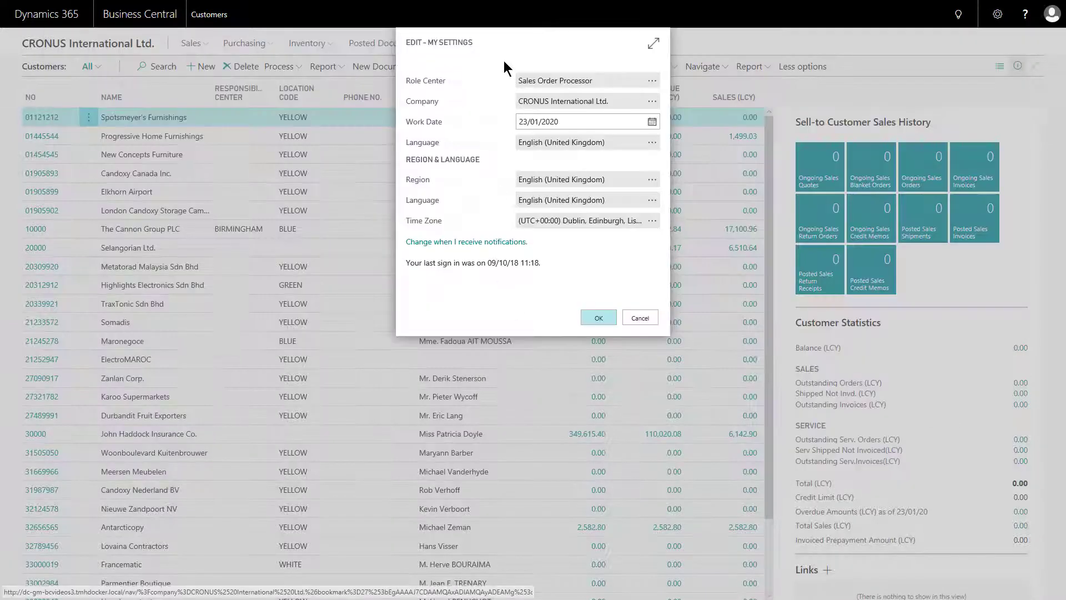